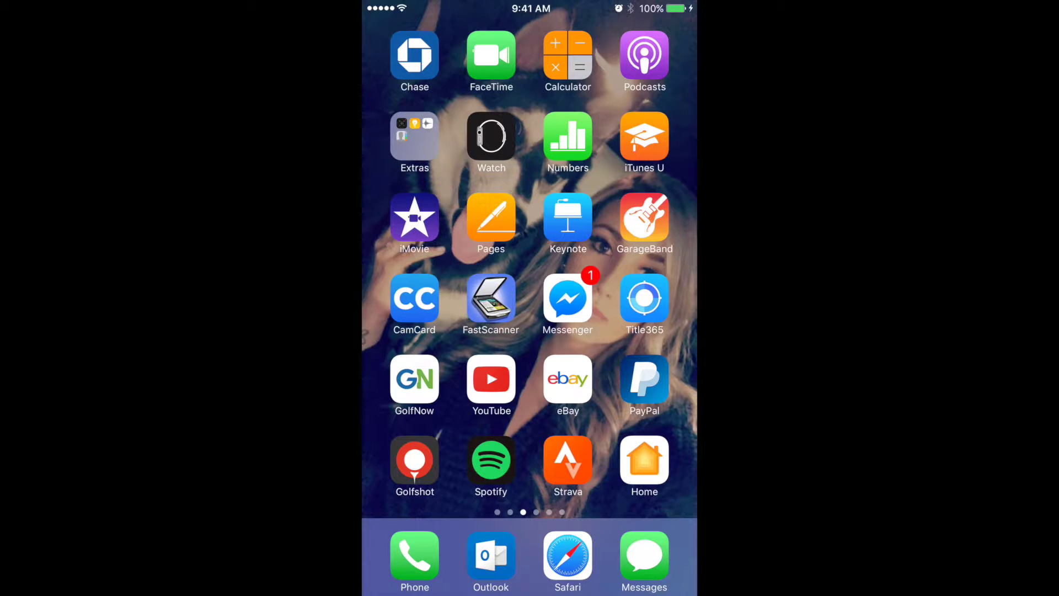
Launch Title365 and switch to the recently viewed property profiles
click(644, 298)
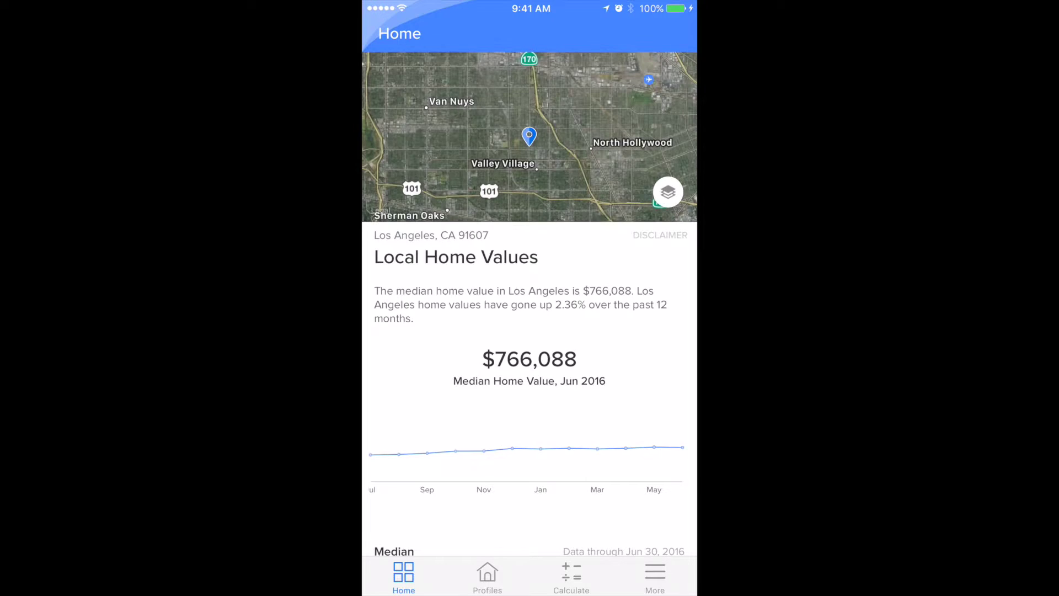
click(488, 577)
click(527, 82)
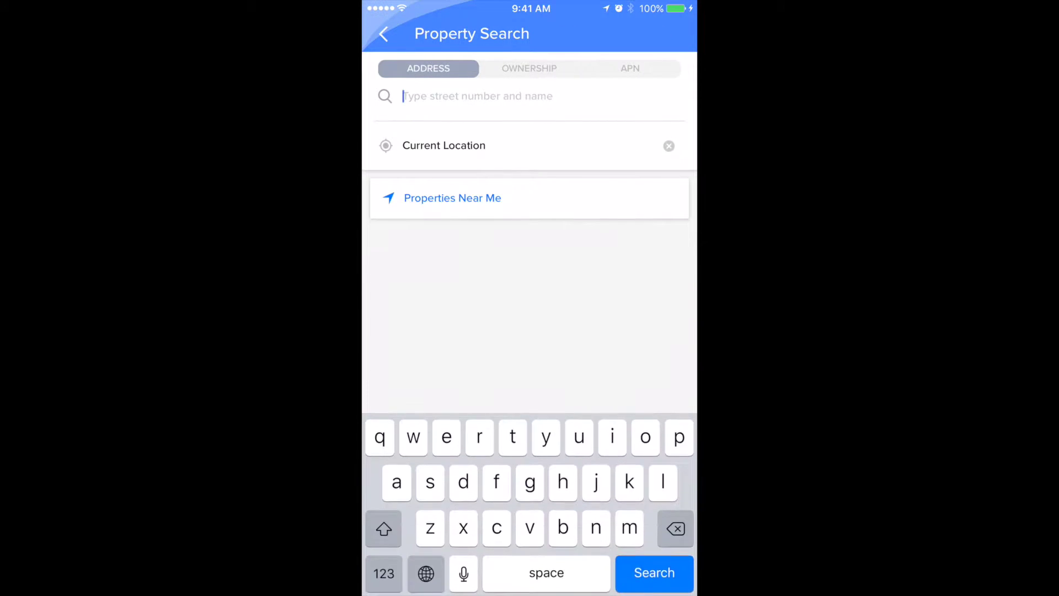
text(28)
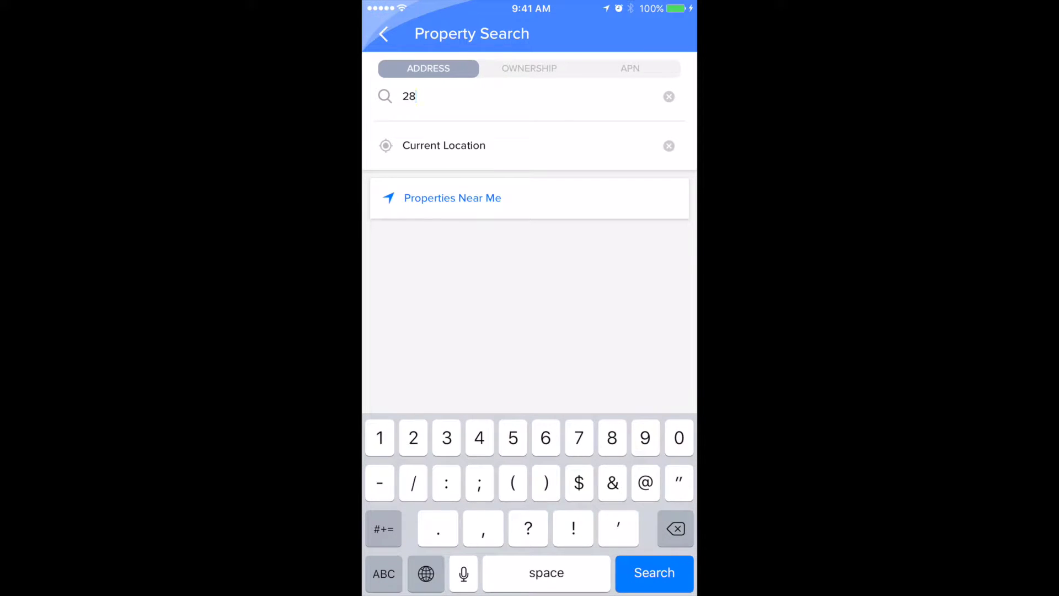
text(654 )
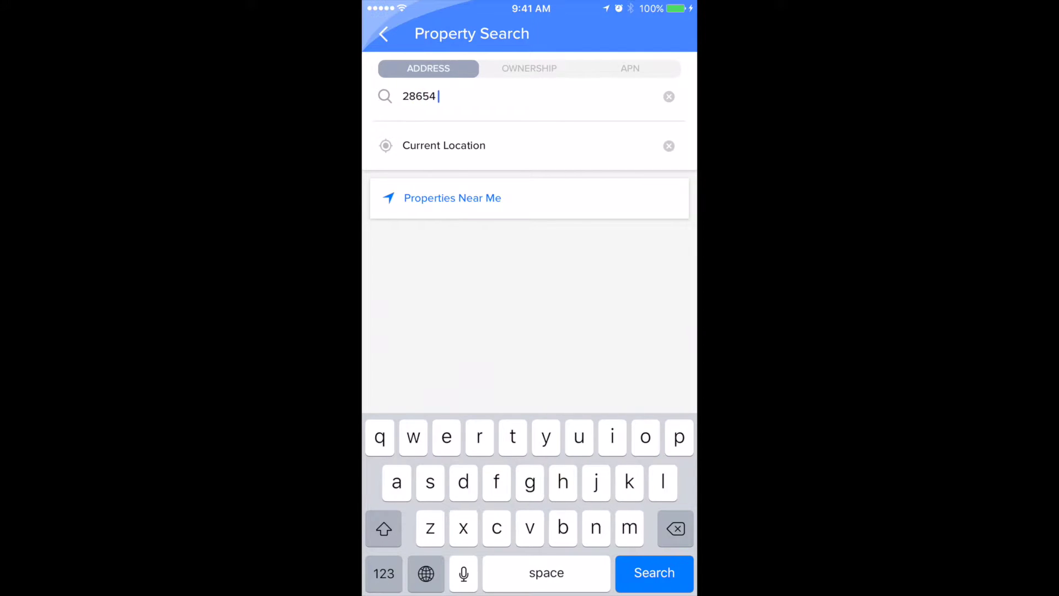
text(vista )
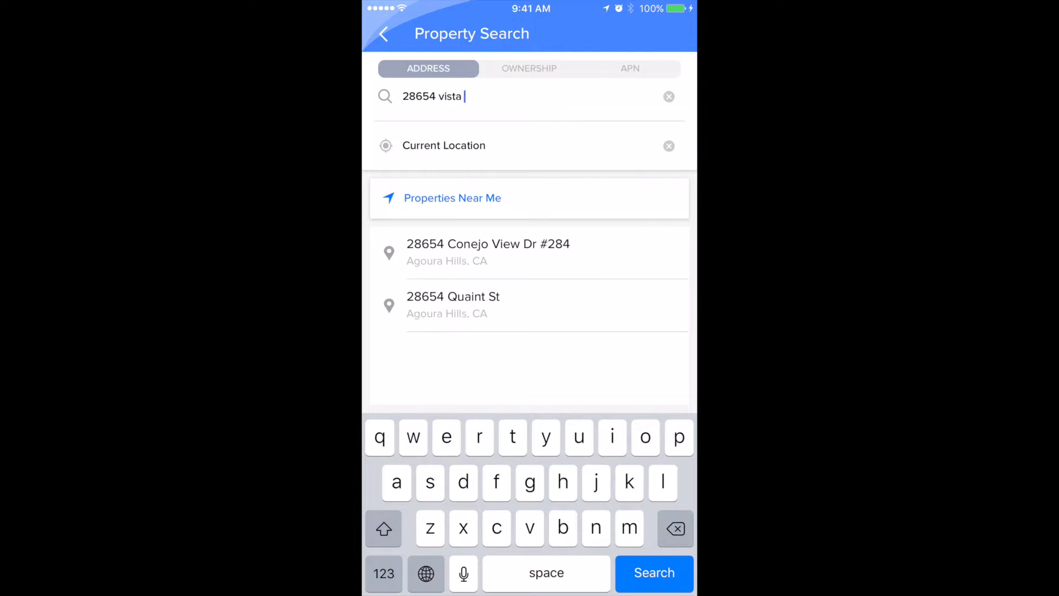
text(del)
text( rio)
key(Return)
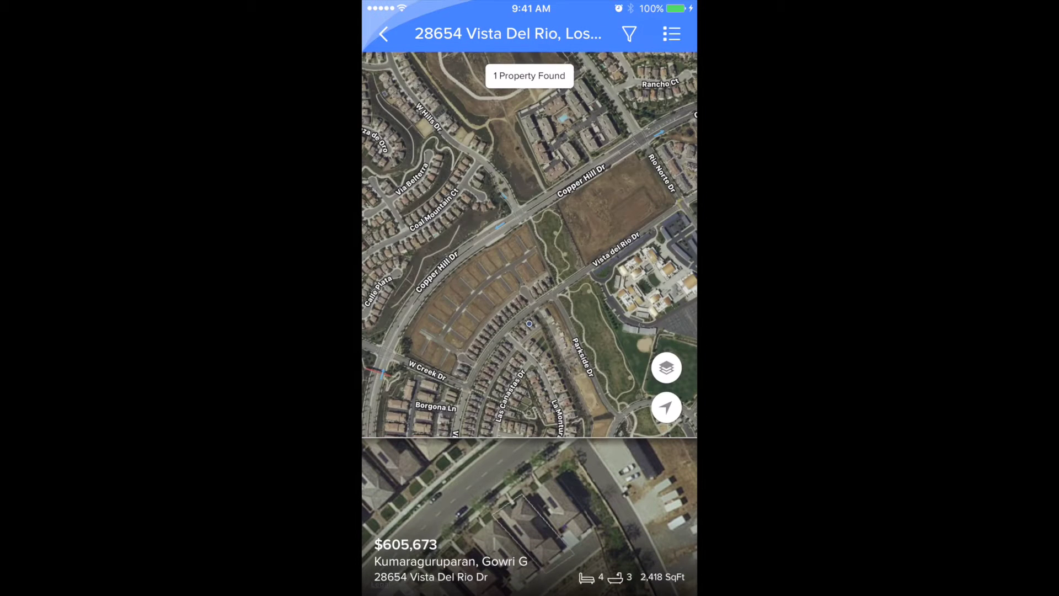
Open the property's details and expand comparables, transactions, schools, map, demographics and notes
click(530, 513)
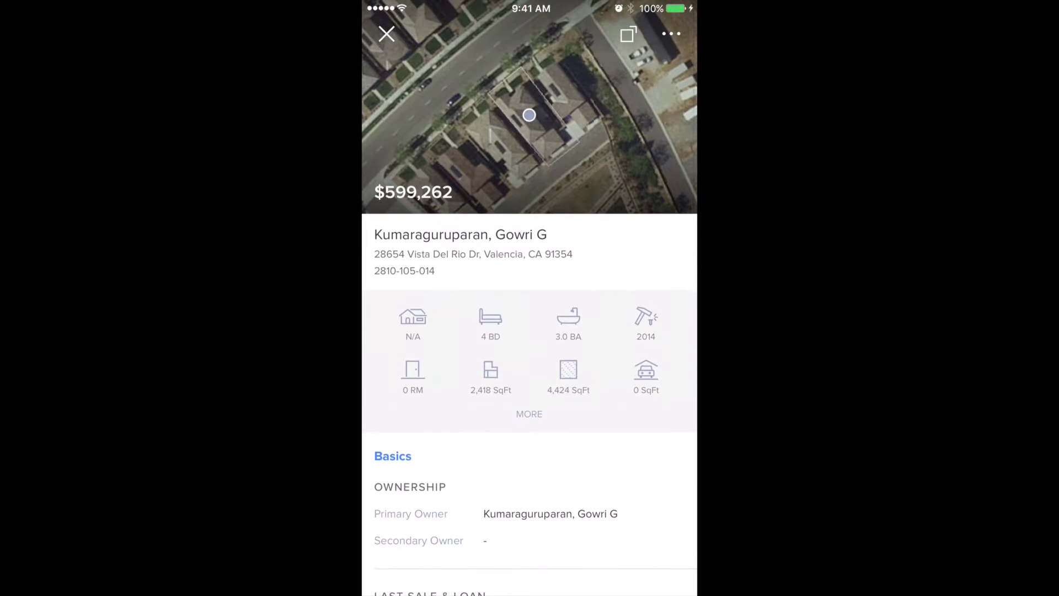
scroll(530, 331, down, 2)
click(530, 300)
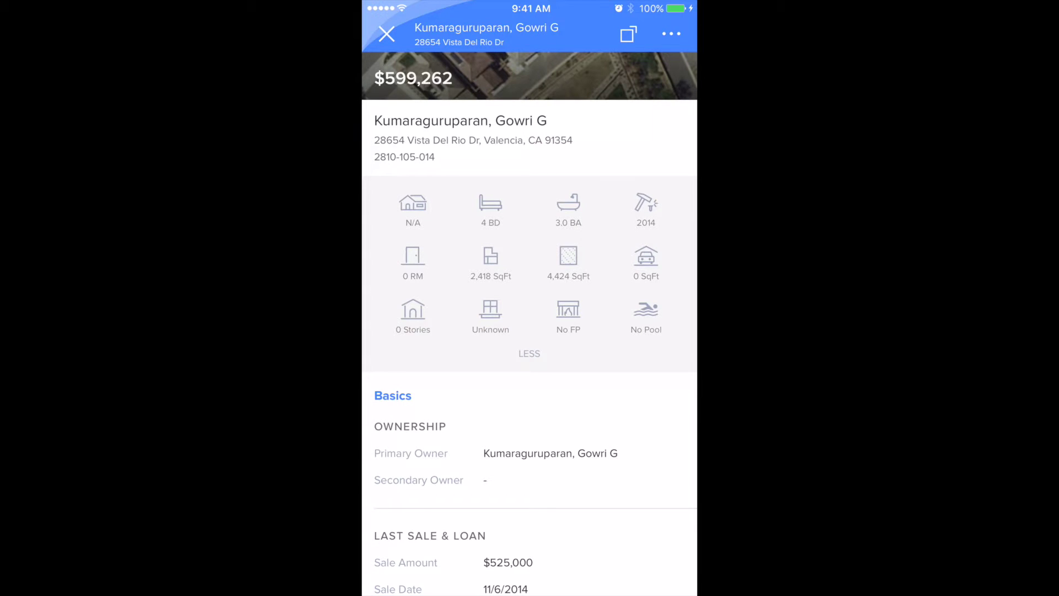
scroll(529, 332, down, 1)
scroll(529, 331, down, 3)
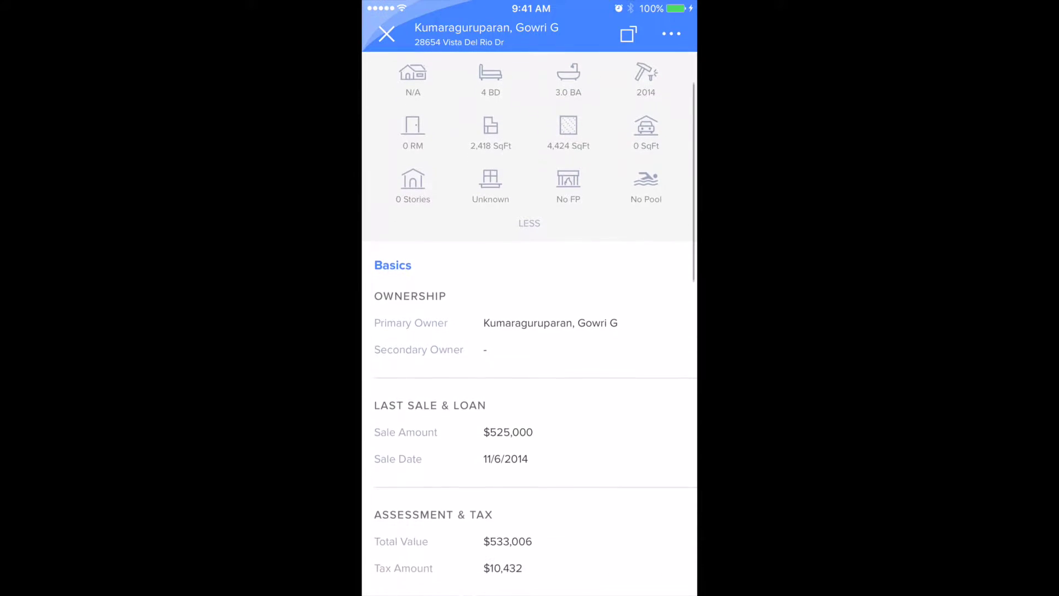
scroll(529, 331, down, 2)
scroll(530, 332, down, 3)
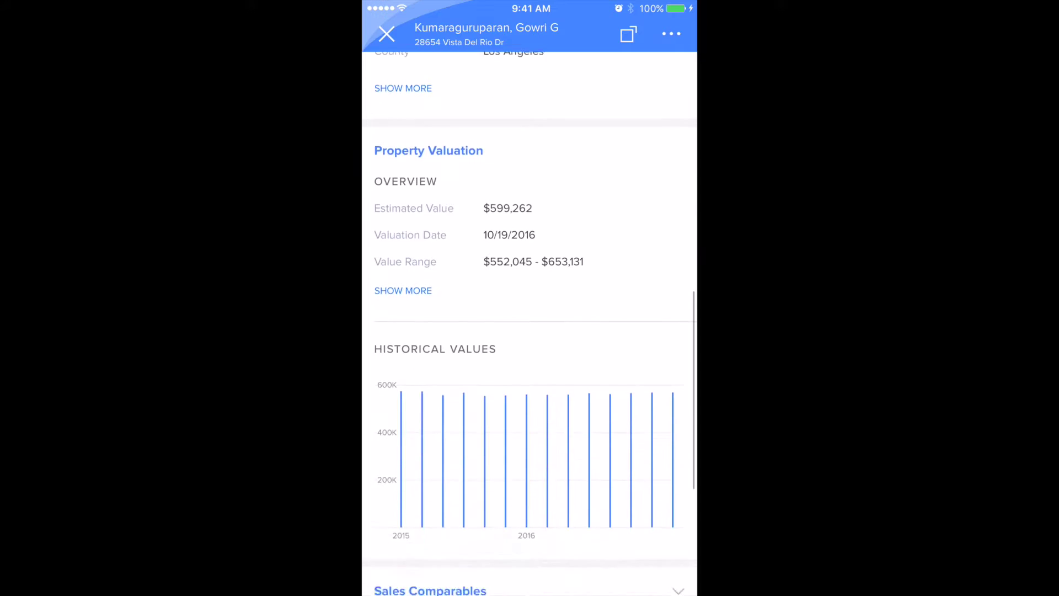
scroll(531, 331, down, 3)
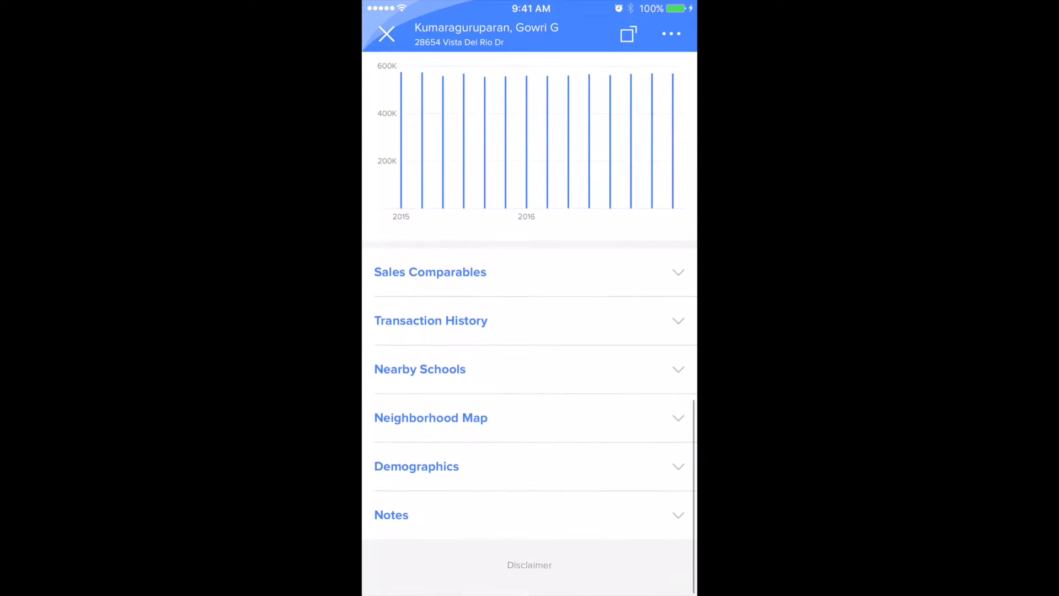
click(431, 277)
scroll(530, 331, down, 3)
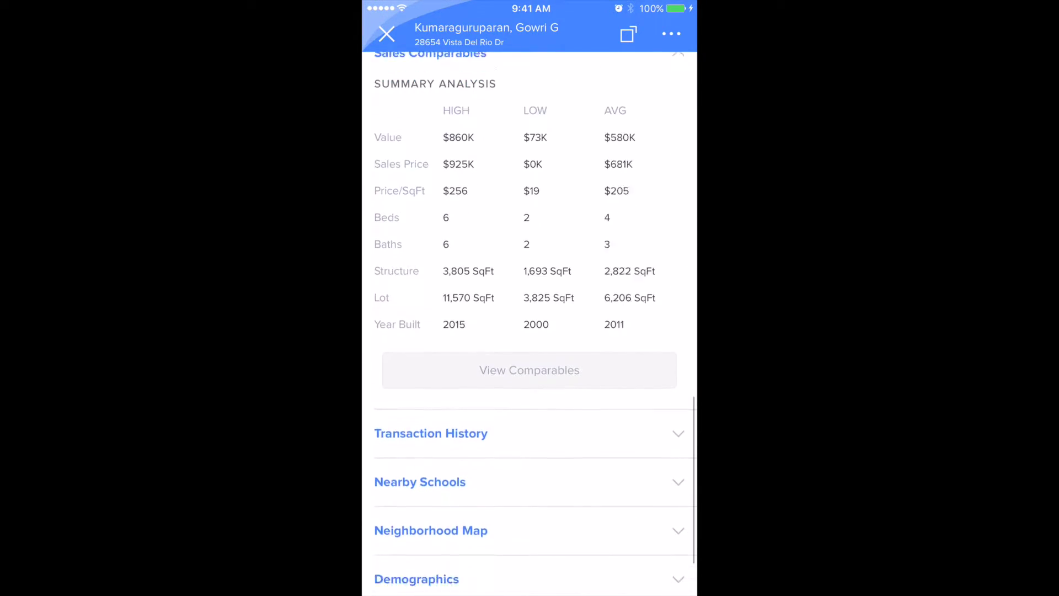
click(431, 346)
scroll(530, 332, down, 2)
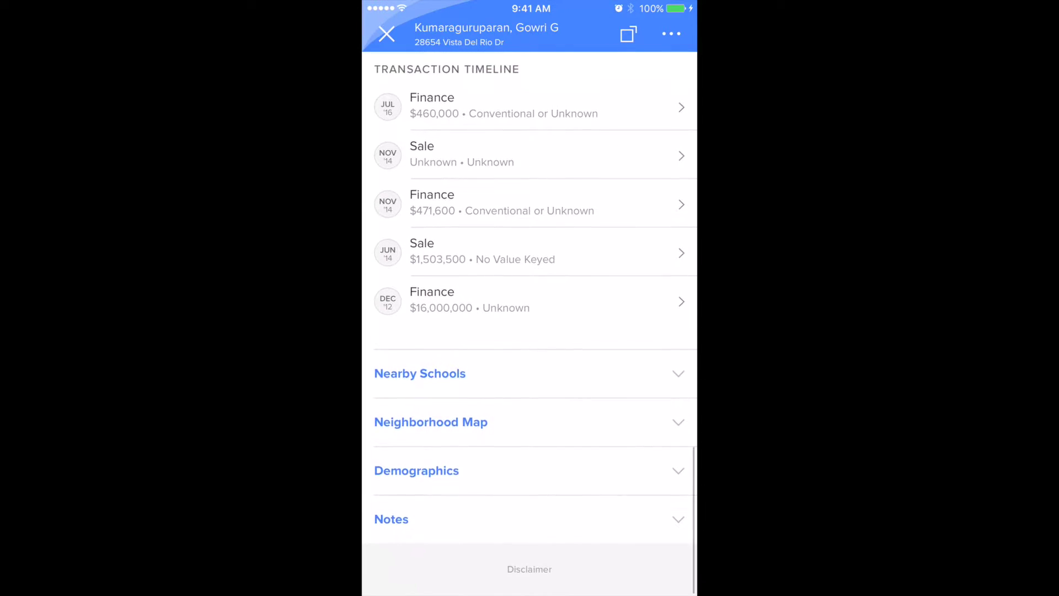
click(420, 372)
scroll(530, 331, down, 3)
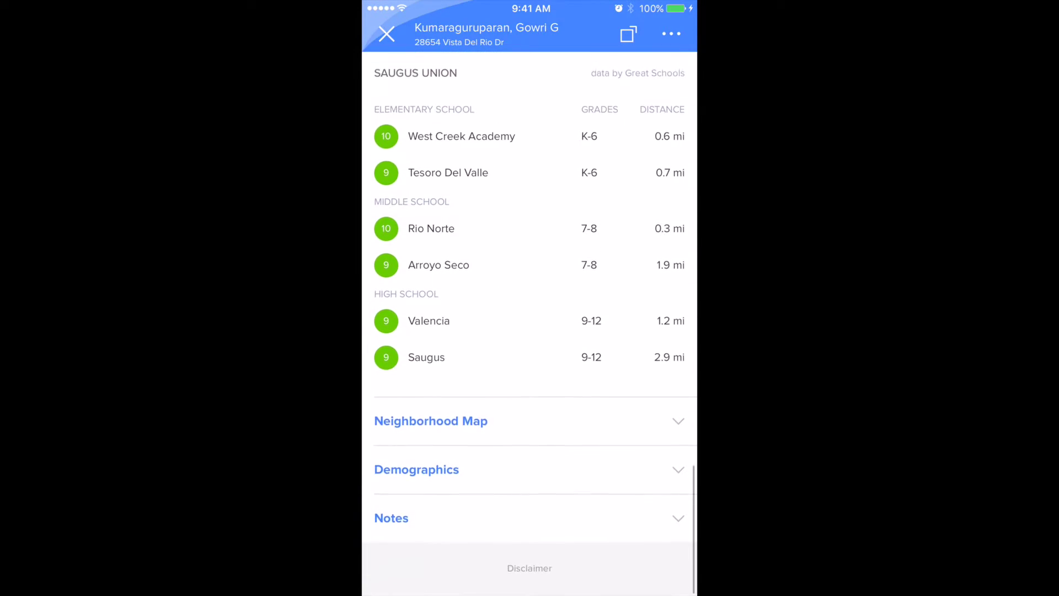
click(431, 421)
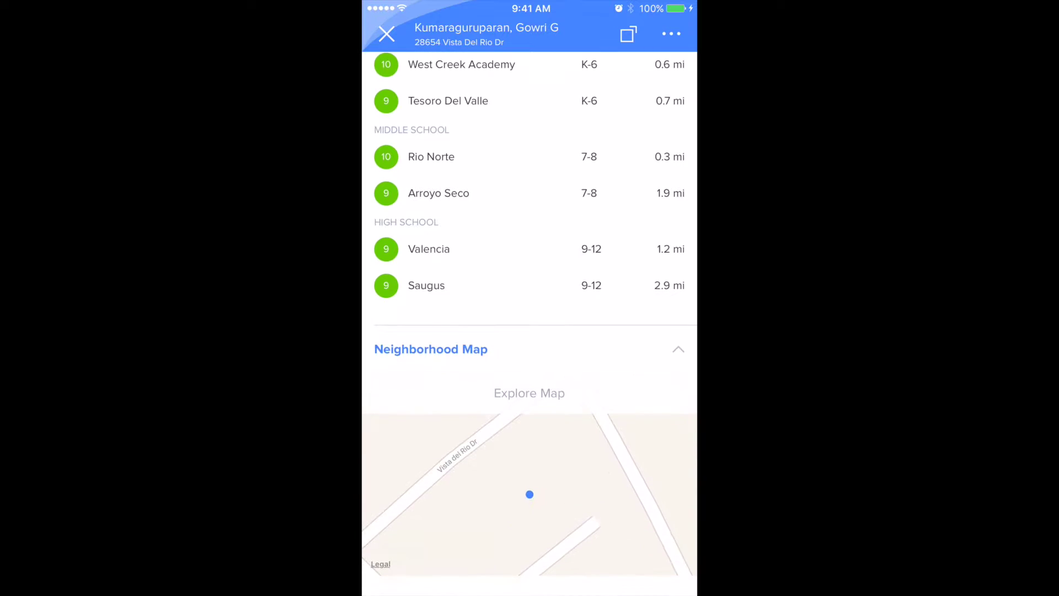
scroll(530, 331, down, 2)
click(416, 455)
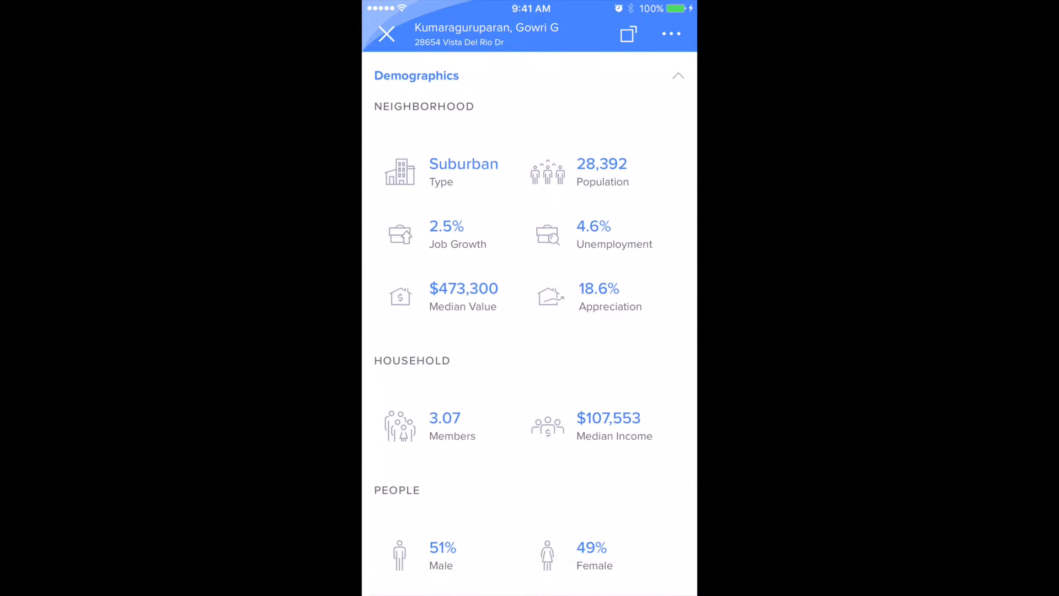
scroll(530, 332, down, 1)
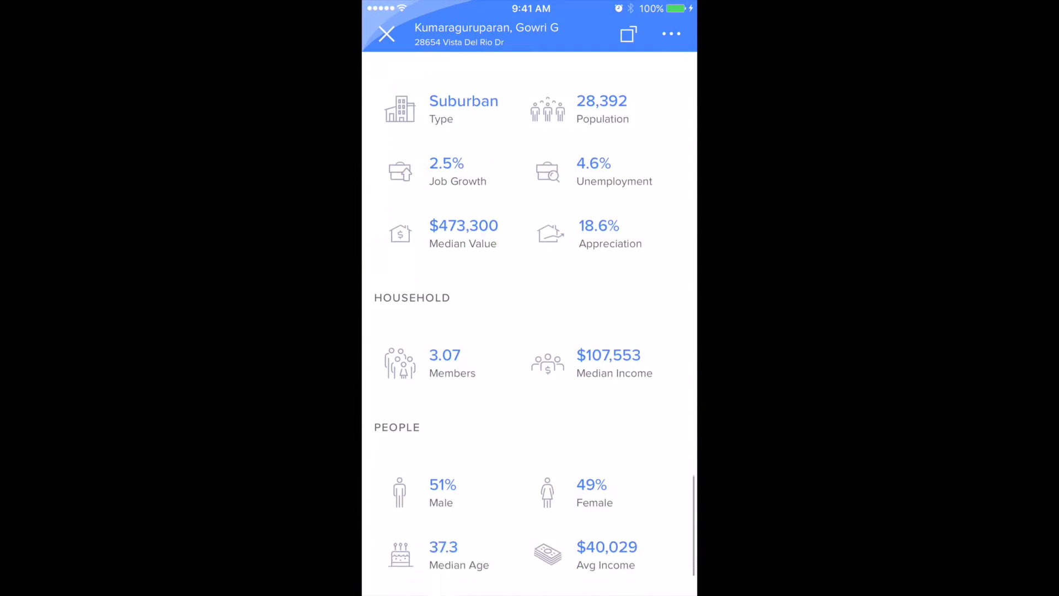
scroll(530, 331, down, 2)
scroll(530, 332, down, 2)
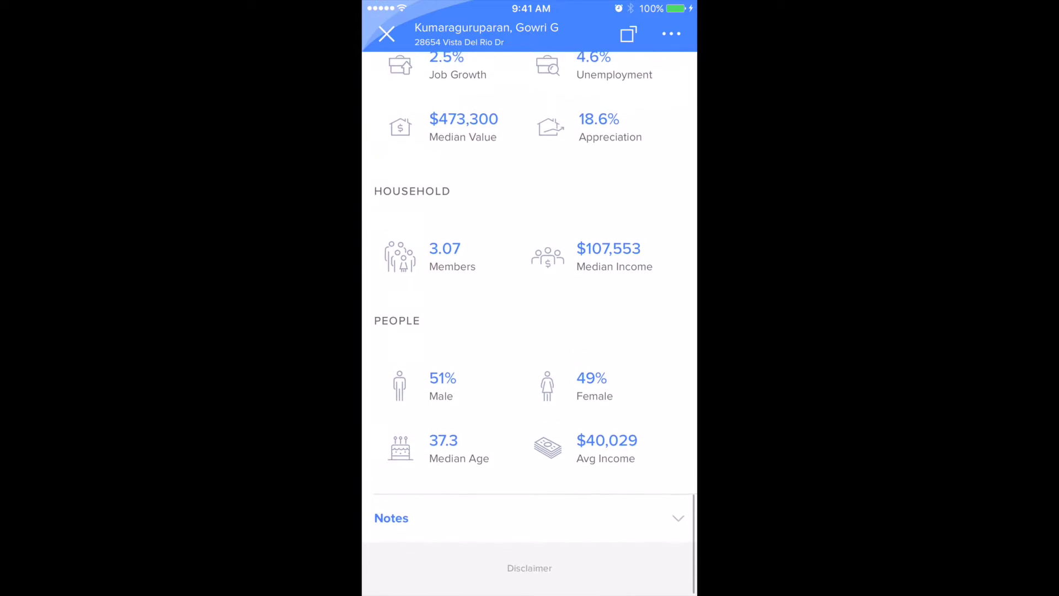
click(391, 519)
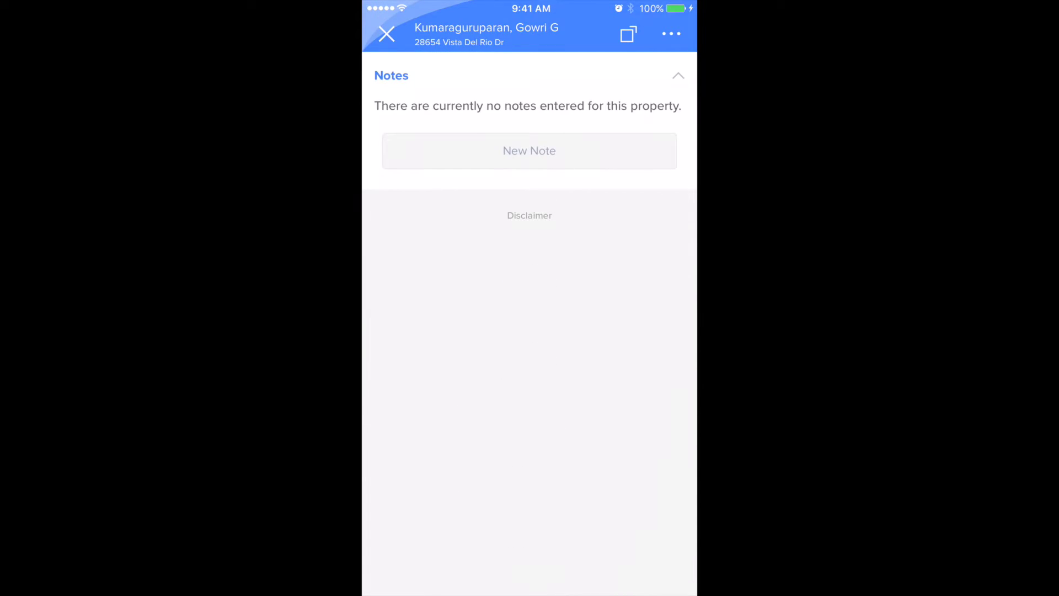
Add Parcel Map to the report contents and preview the 22-page Property Profile Report
click(628, 34)
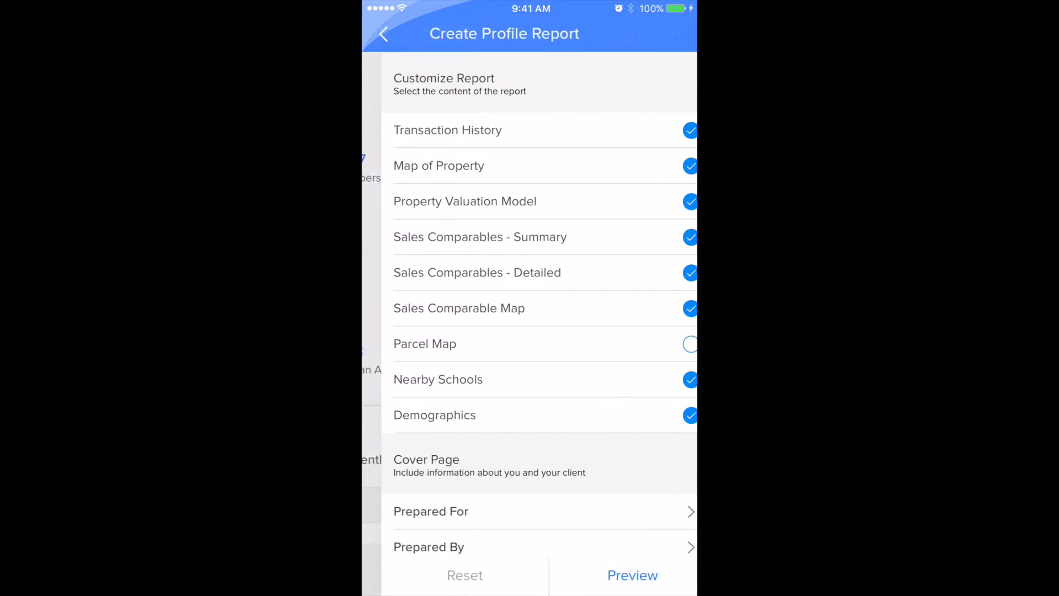
click(671, 344)
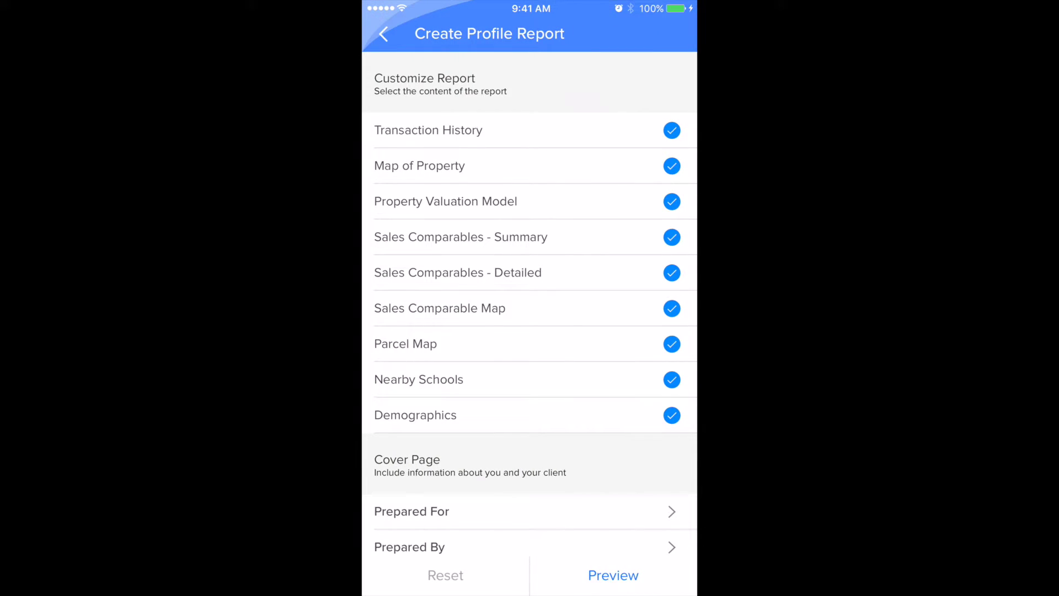
scroll(530, 331, down, 2)
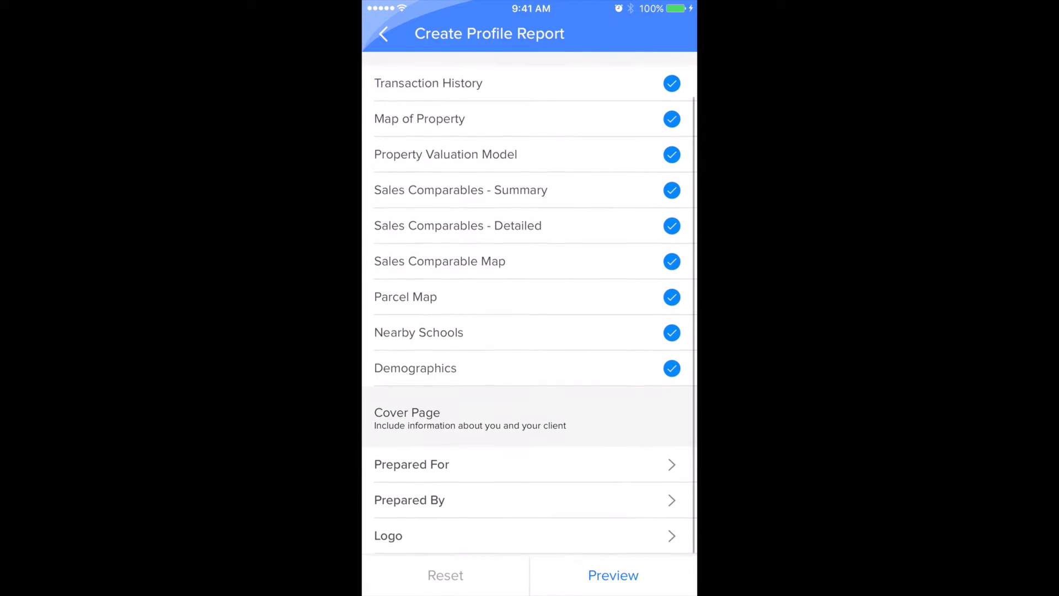
click(614, 575)
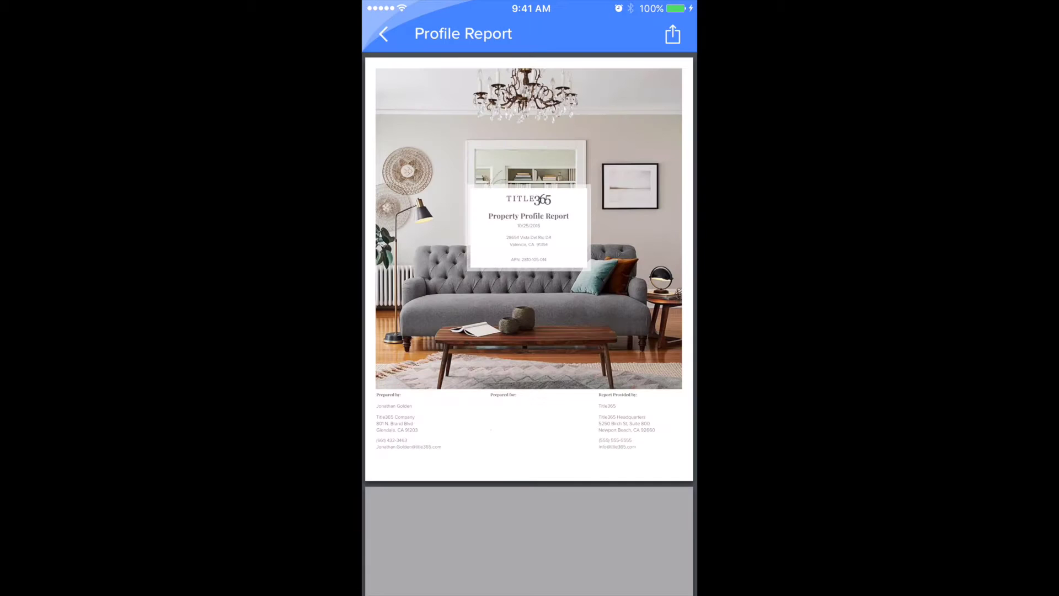
scroll(530, 323, down, 5)
scroll(529, 323, up, 2)
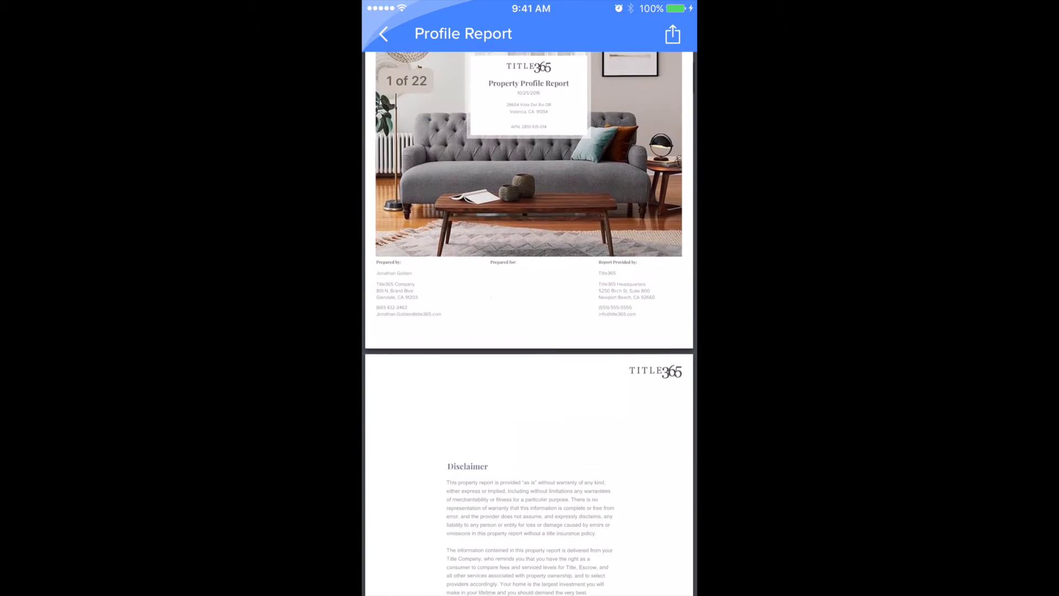
scroll(530, 324, down, 5)
scroll(530, 323, down, 5)
scroll(530, 323, up, 10)
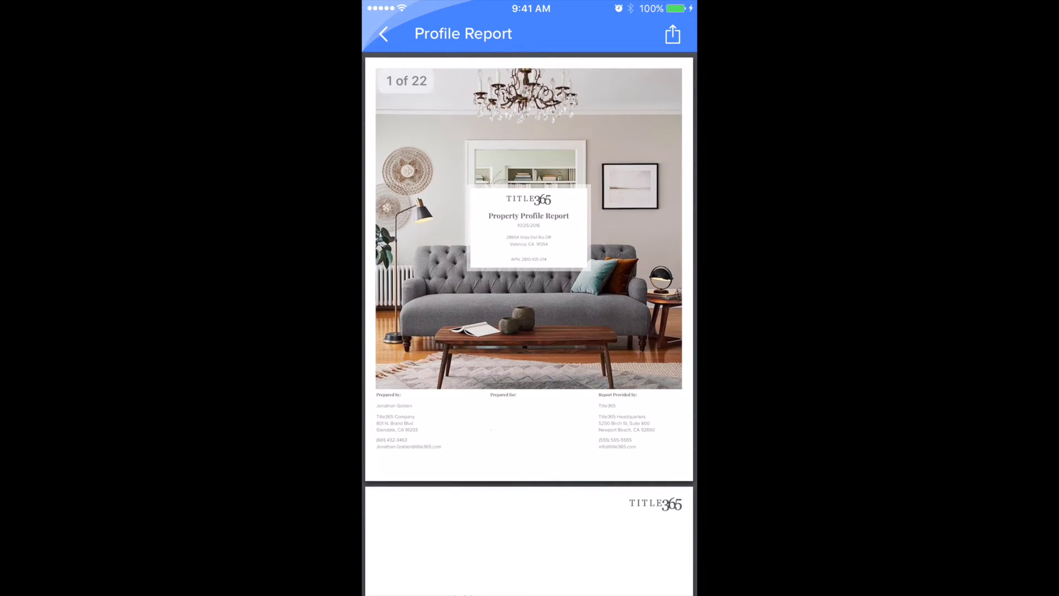
Bring up the report's share sheet, browse the app row, then cancel sharing
click(672, 33)
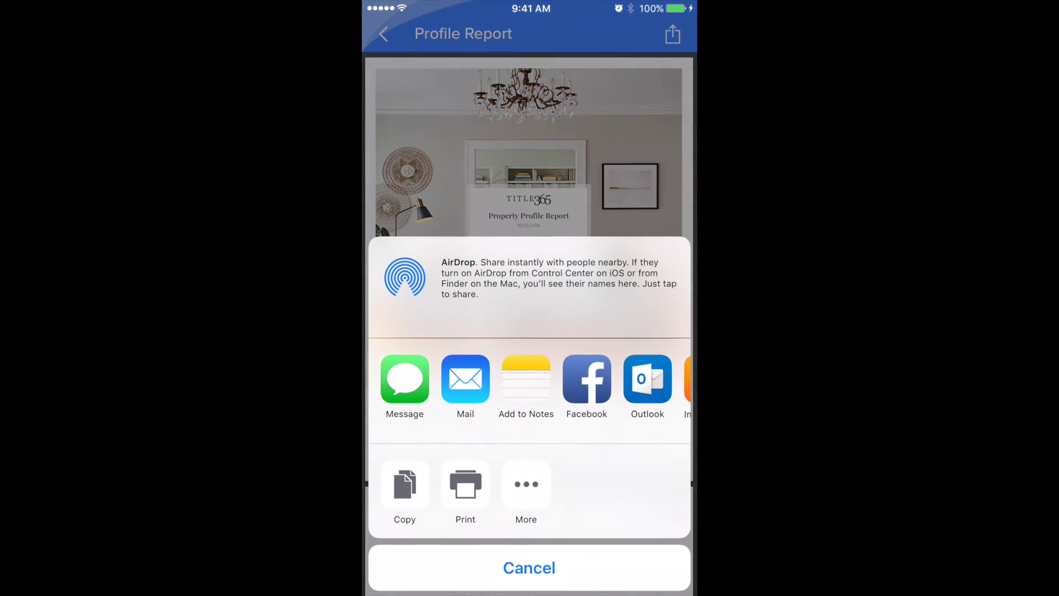
mouse_move(629, 377)
mouse_down()
mouse_move(430, 378)
mouse_move(646, 378)
mouse_up()
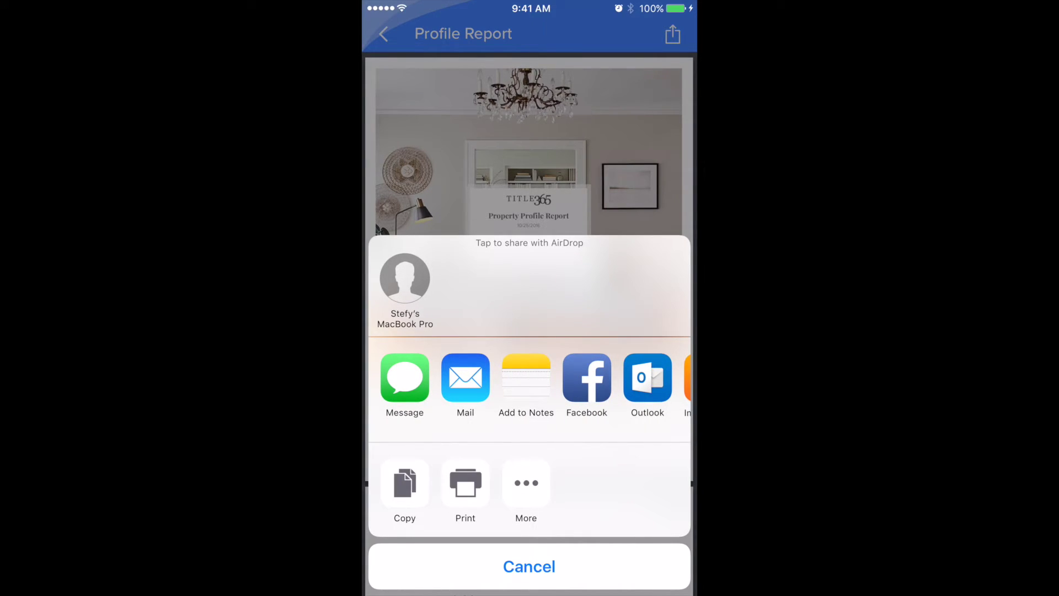
click(529, 566)
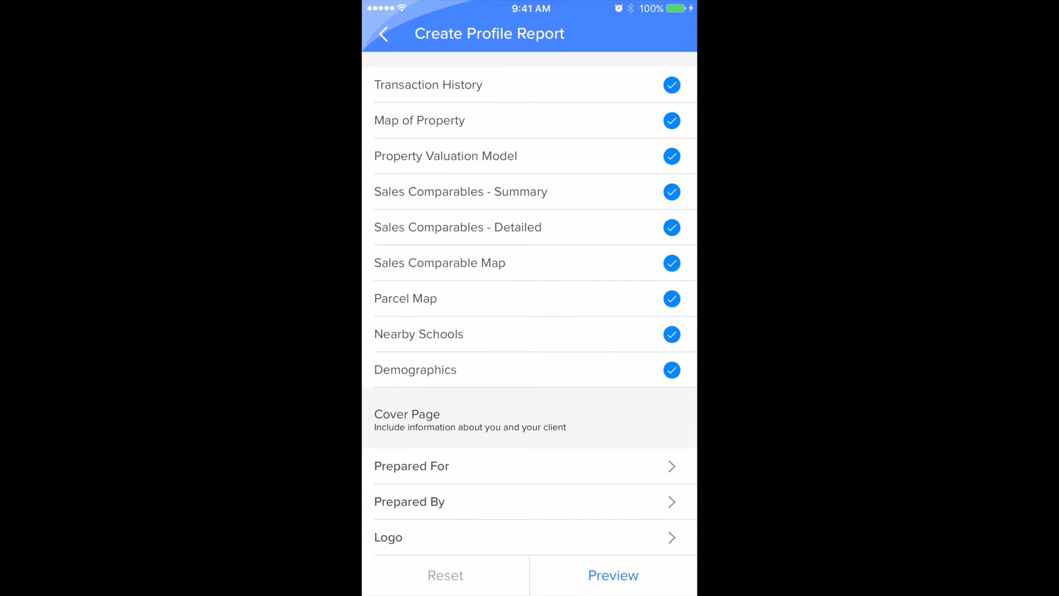
Leave Title365 for the iOS home screen
key(super)
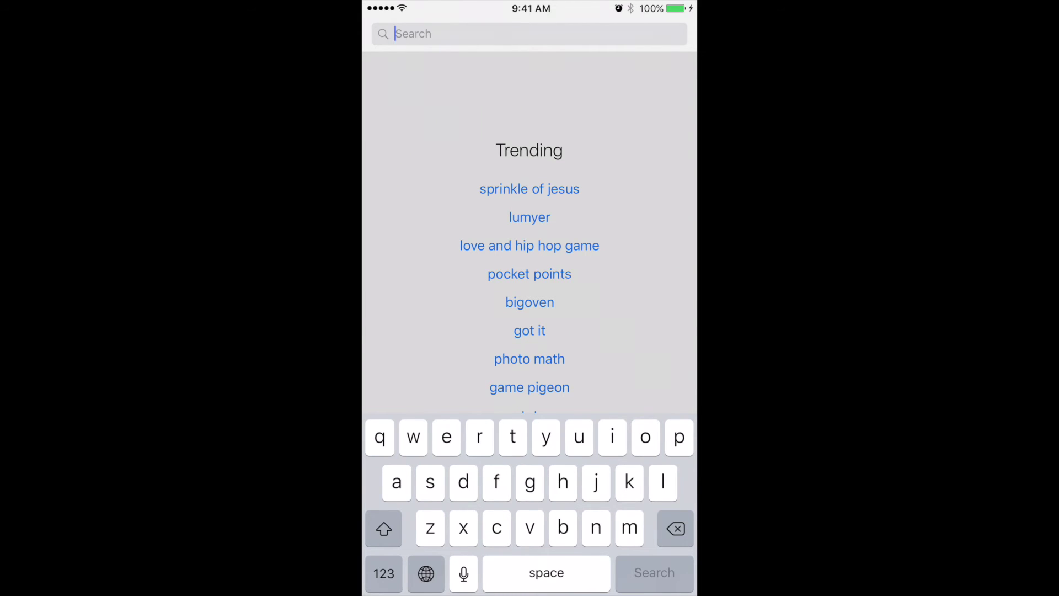
text(title)
Run an App Store search for 'title365'
click(384, 573)
text(36)
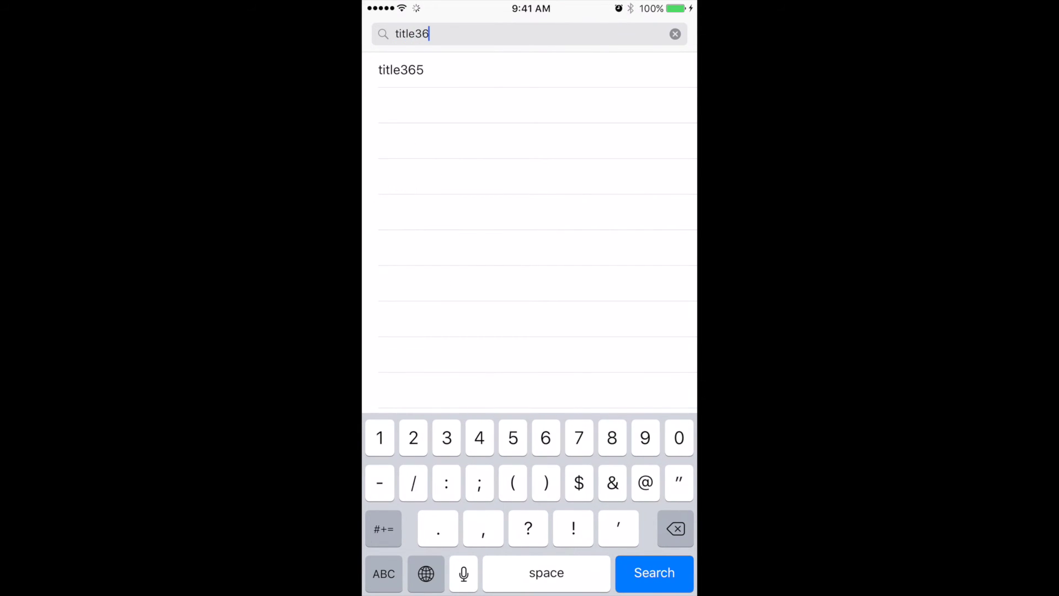
text(5)
key(Return)
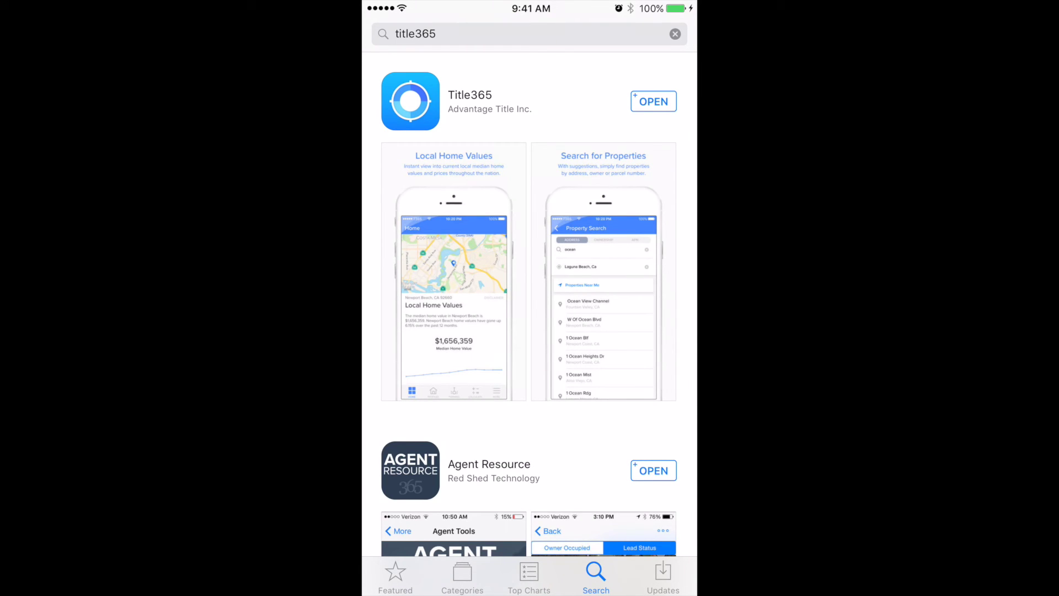
Open Title365 from its App Store search result
click(654, 101)
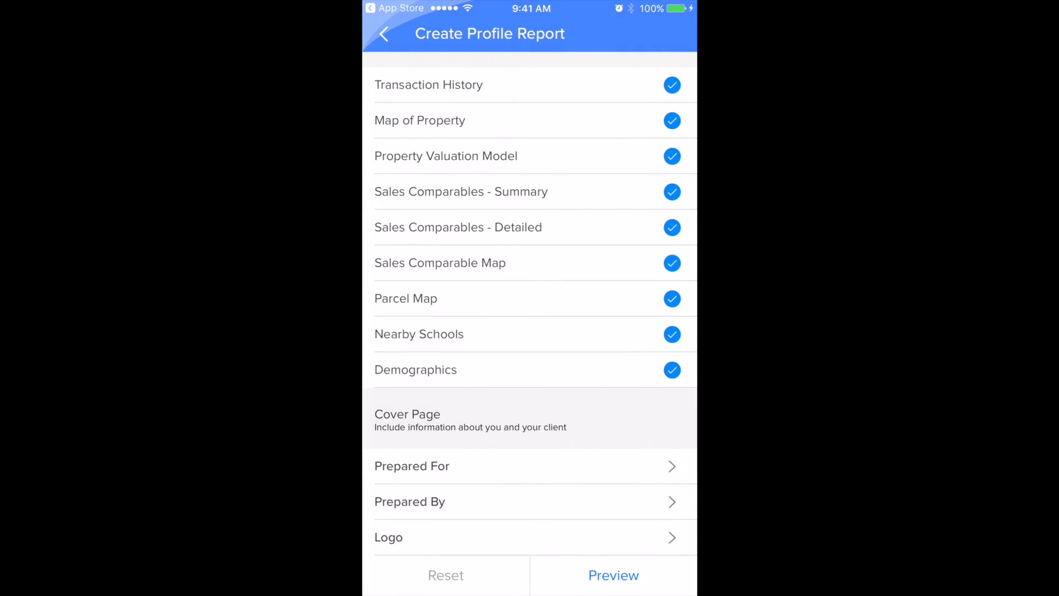